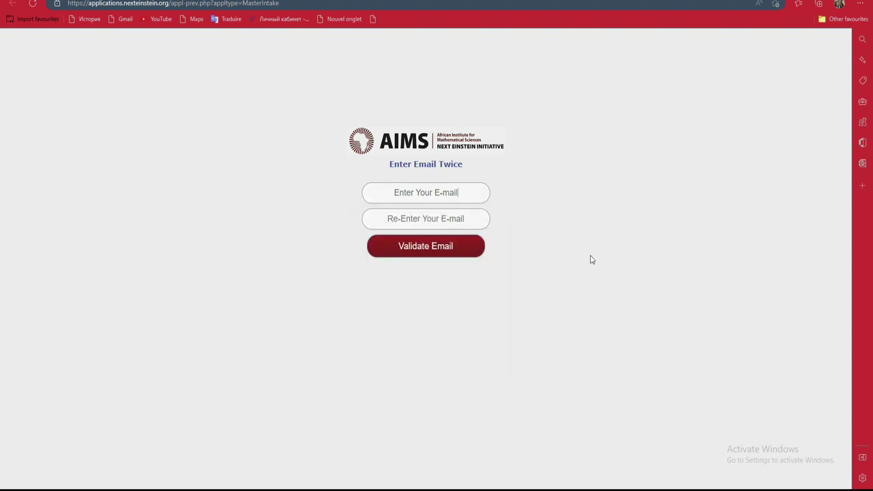
Fill both e-mail fields with the saved applicant address and submit it with Validate Email.
left_click(465, 193)
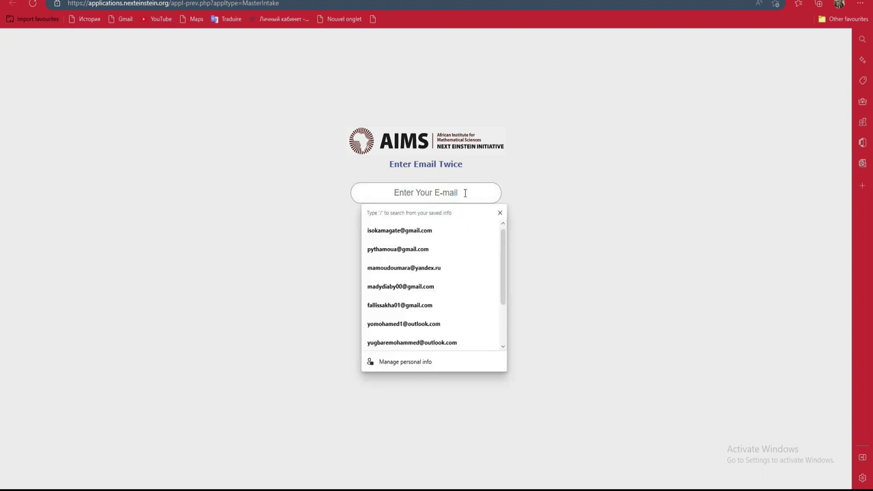
left_click(543, 192)
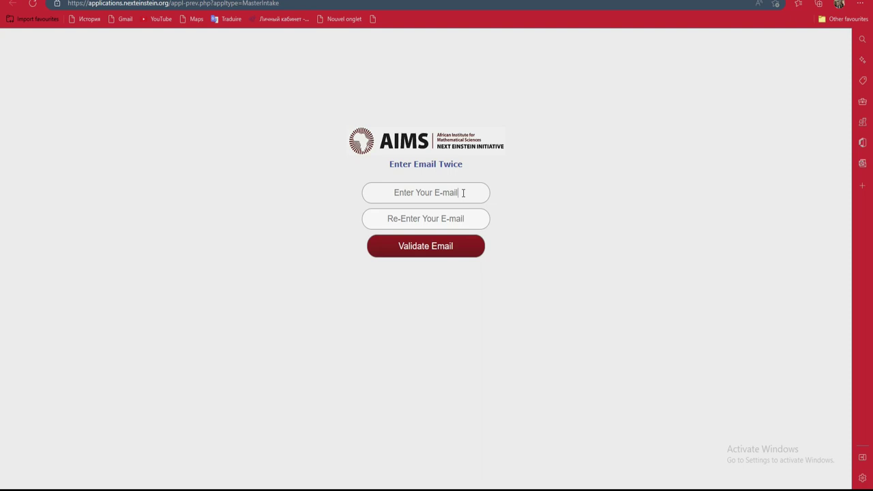
left_click(463, 193)
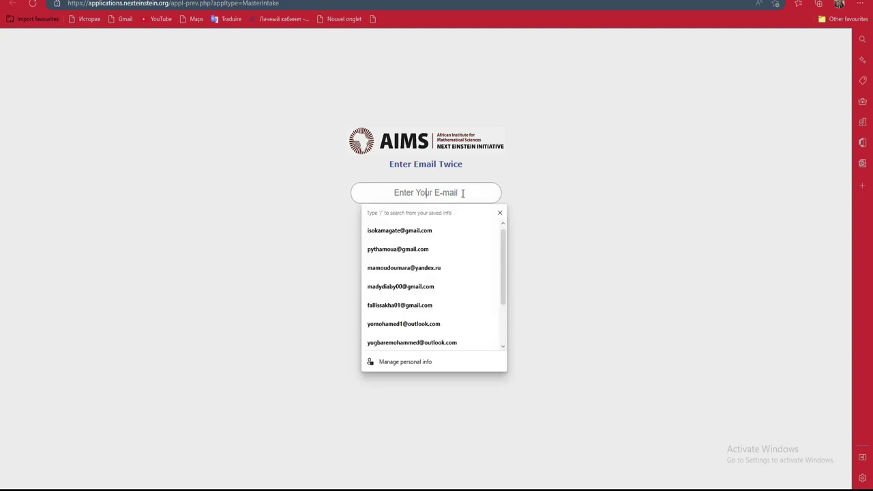
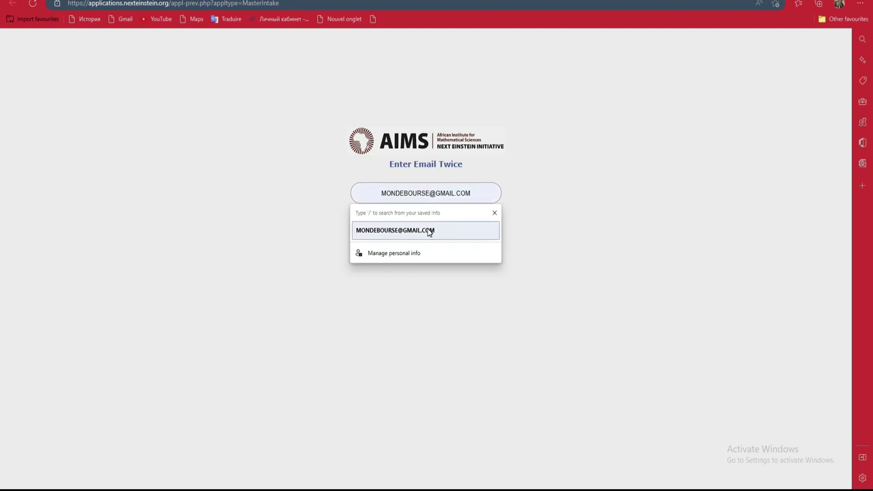
left_click(431, 230)
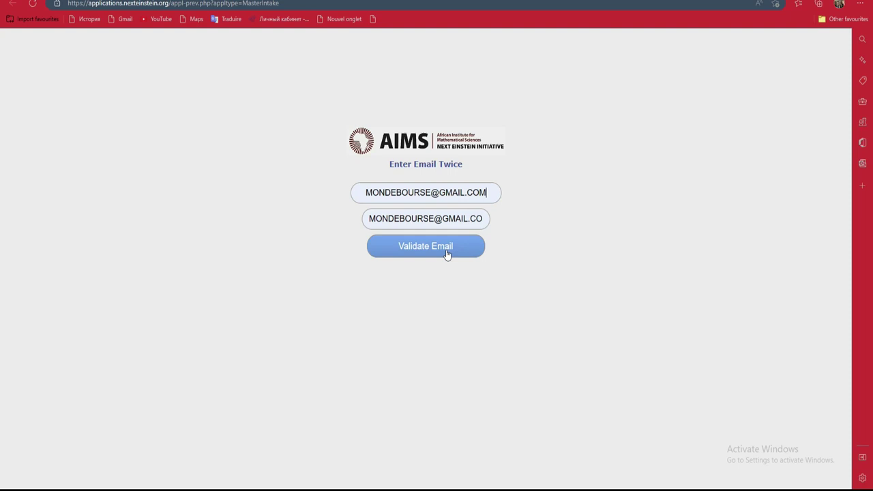
left_click(446, 254)
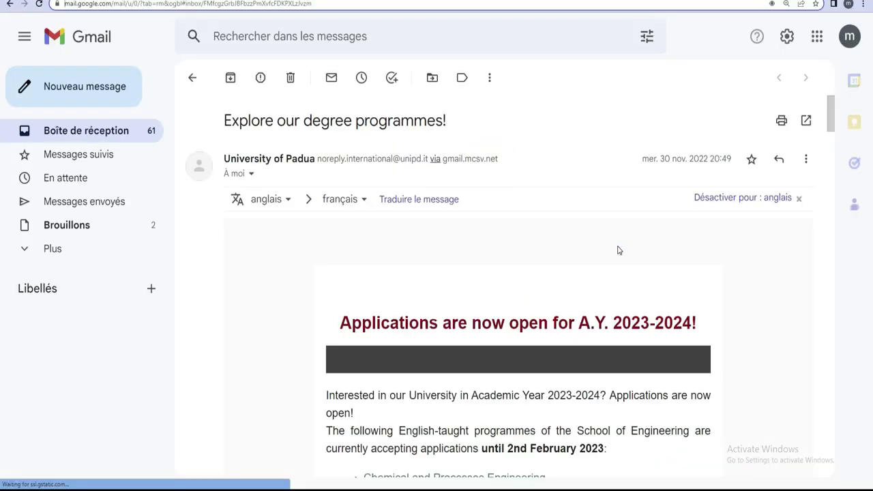
Open the 'Access to AIMS Application Database' e-mail from the inbox and follow its French link.
left_click(107, 130)
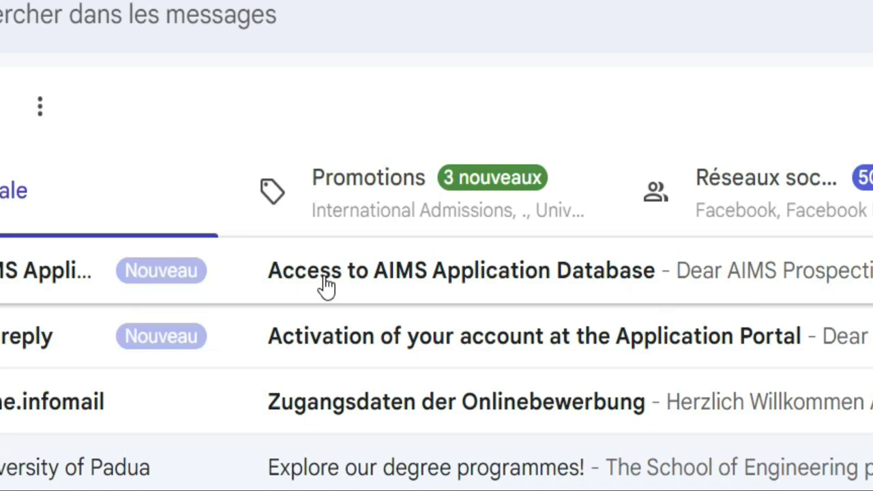
left_click(622, 287)
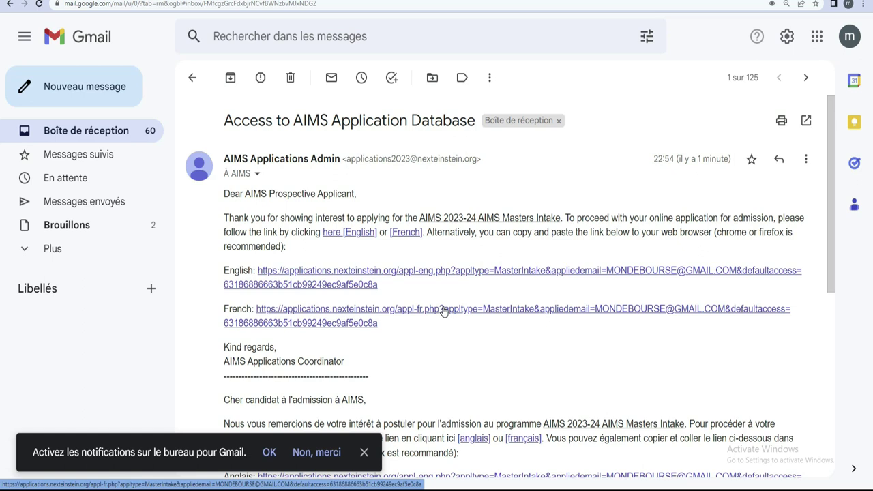
left_click(333, 311)
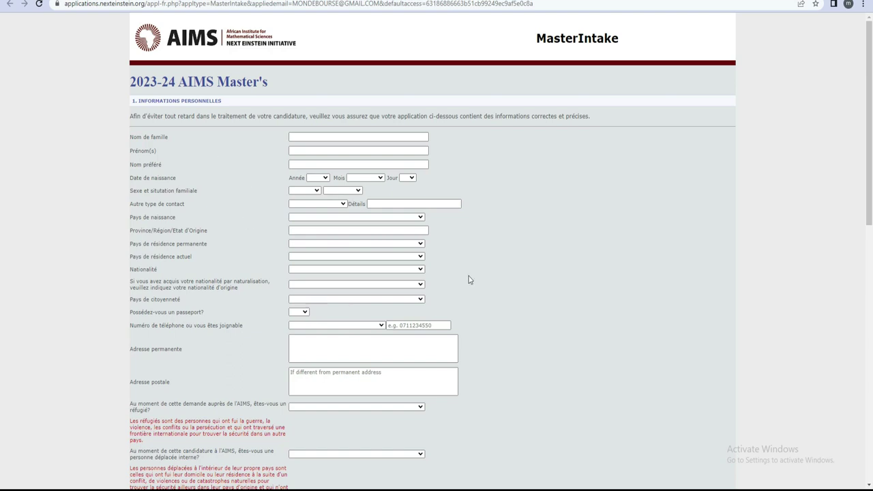
Scroll the empty French form down to the Create Profile button and back to the top.
scroll(464, 259, "down", 10)
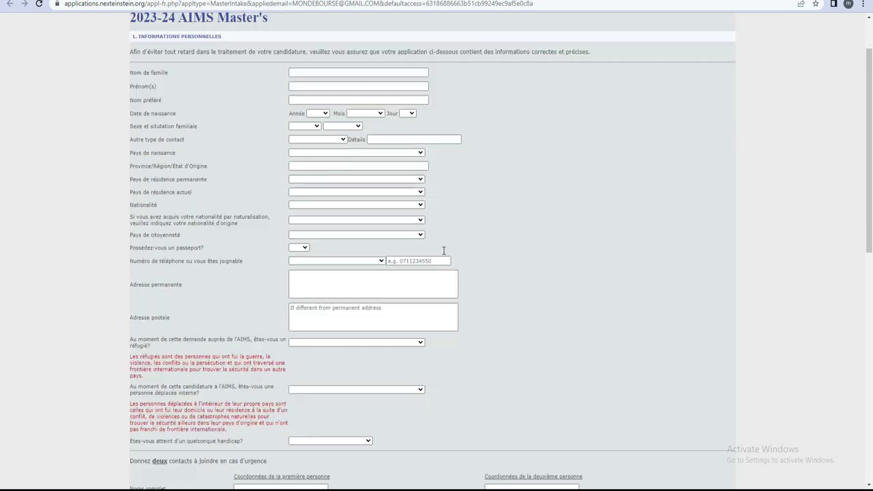
scroll(455, 291, "down", 3)
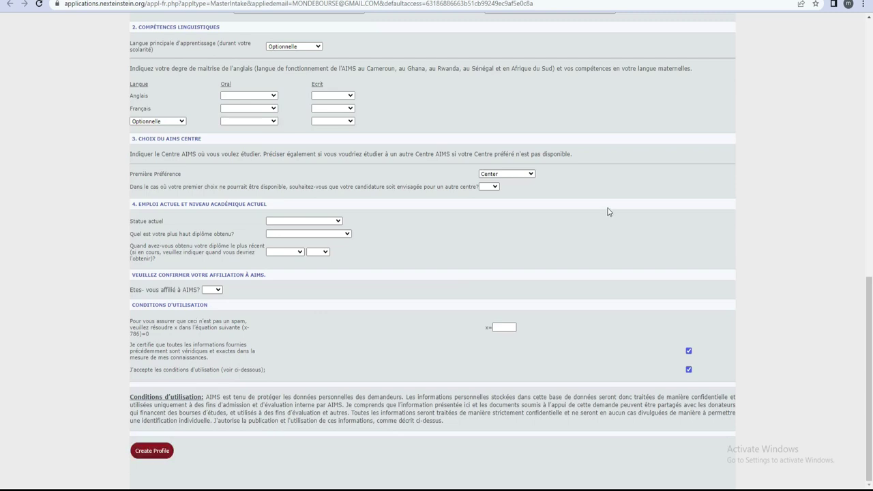
scroll(604, 213, "up", 15)
scroll(534, 201, "up", 1)
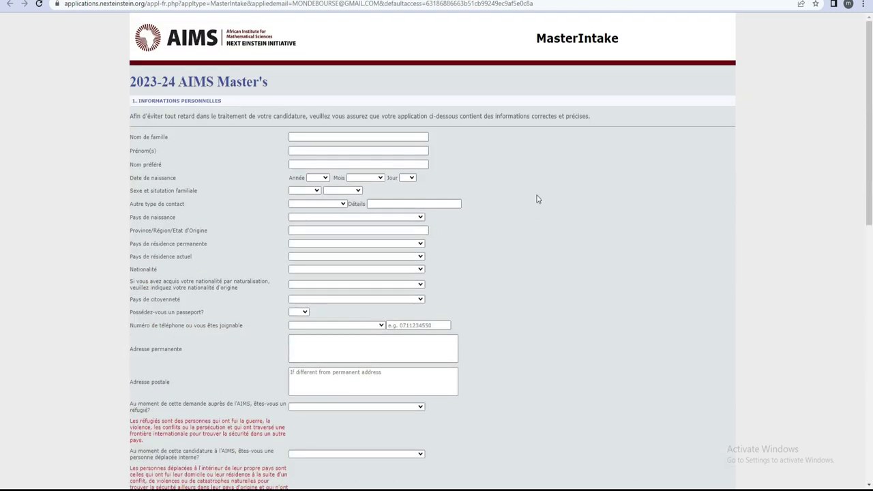
scroll(497, 274, "down", 4)
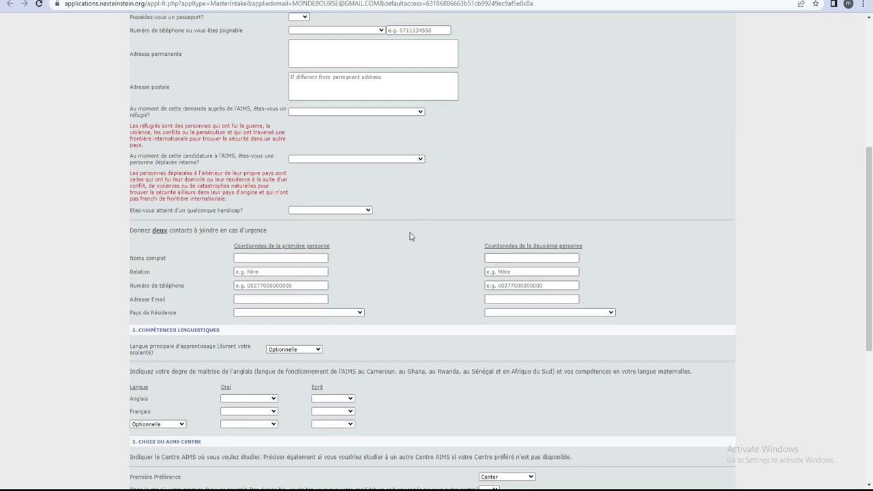
scroll(411, 242, "down", 3)
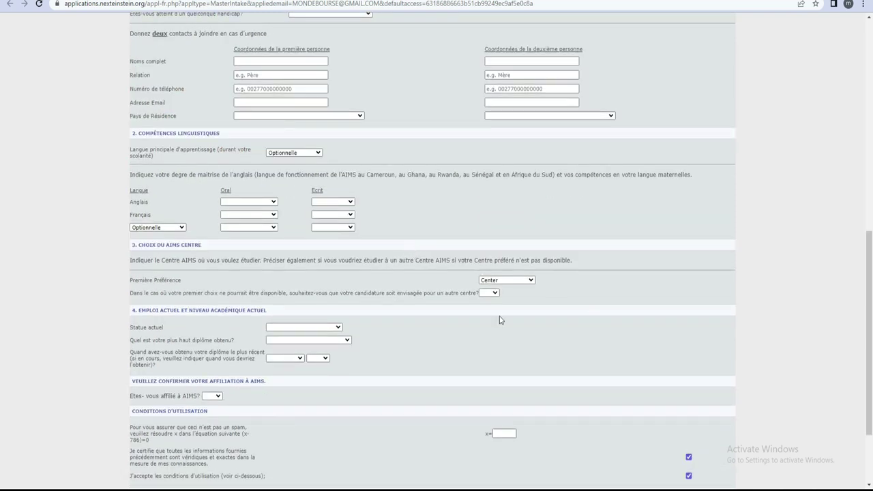
scroll(428, 305, "up", 4)
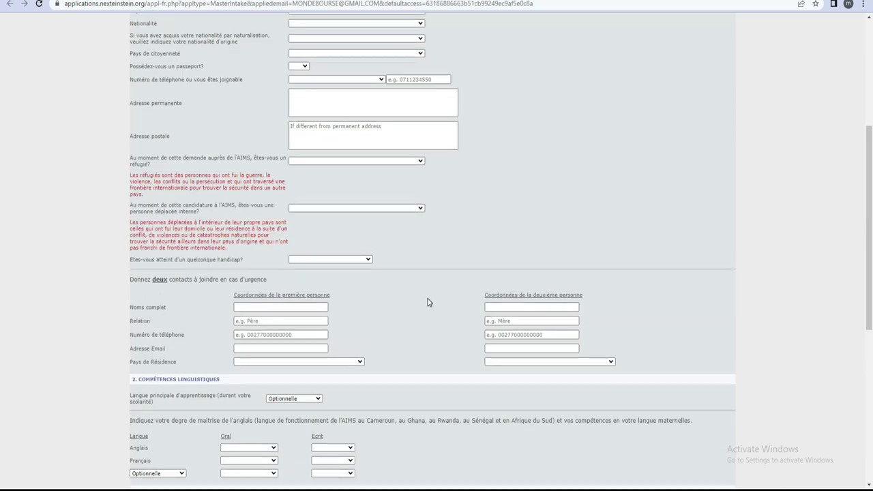
scroll(429, 302, "up", 4)
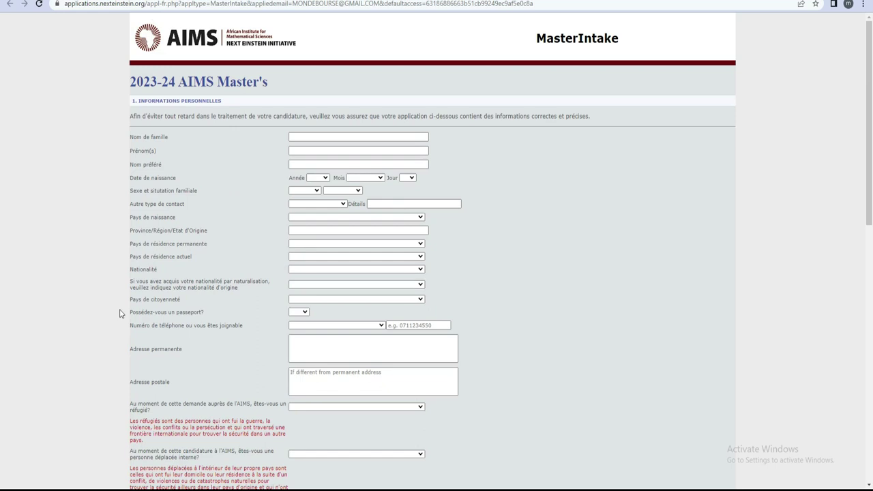
Answer Non to the passport question so the expiry-date field disappears.
left_click(307, 315)
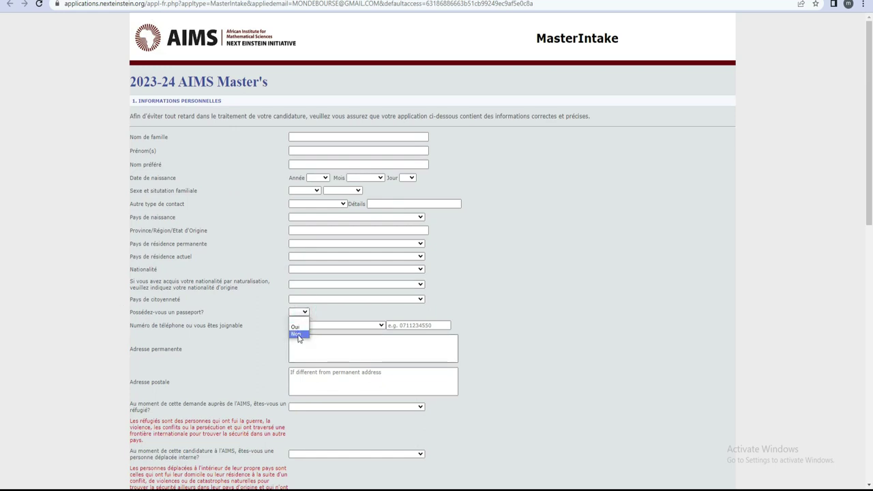
left_click(297, 335)
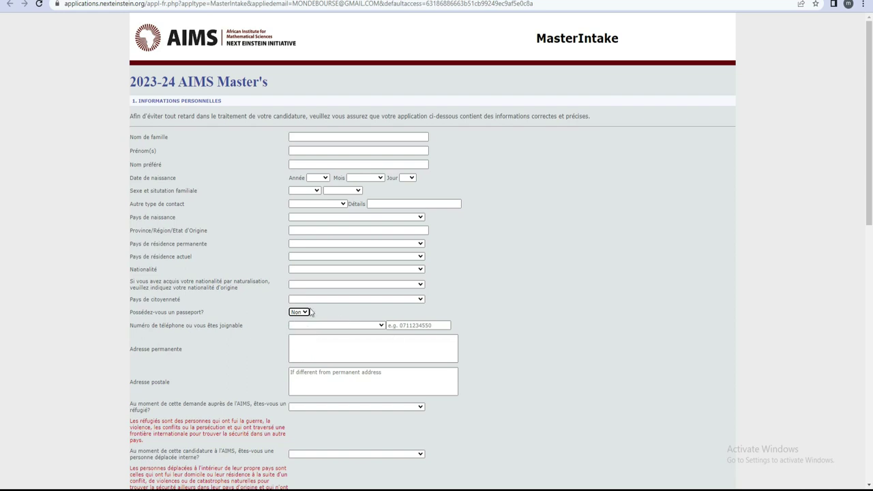
left_click(307, 313)
left_click(297, 326)
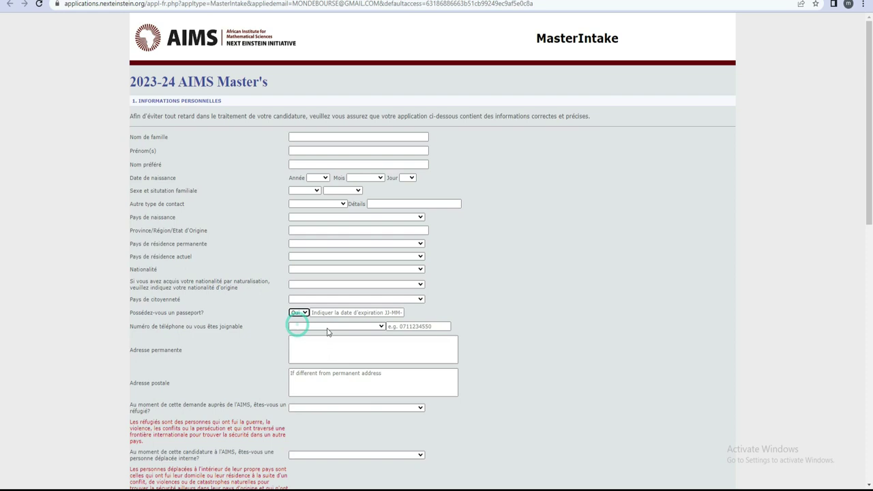
left_click(328, 312)
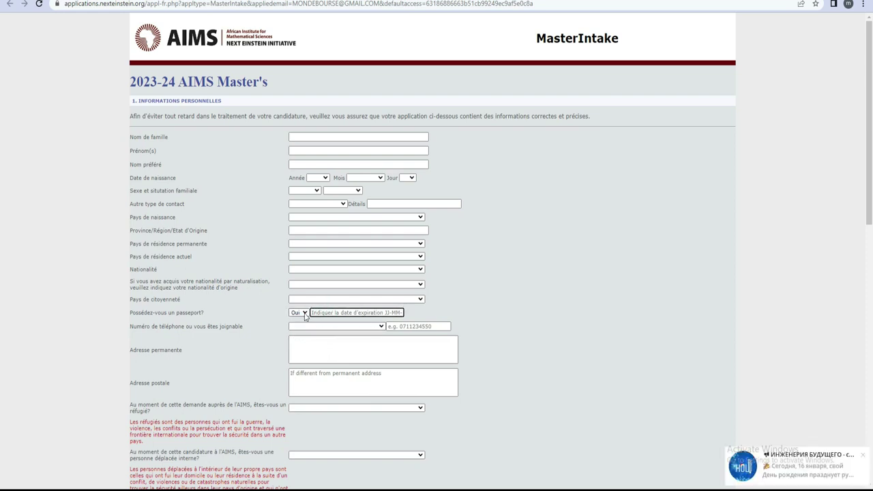
left_click(305, 314)
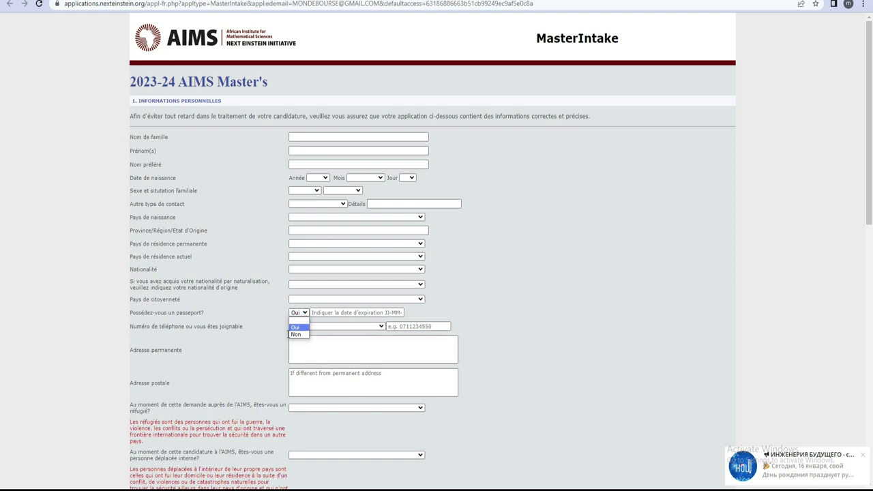
left_click(297, 334)
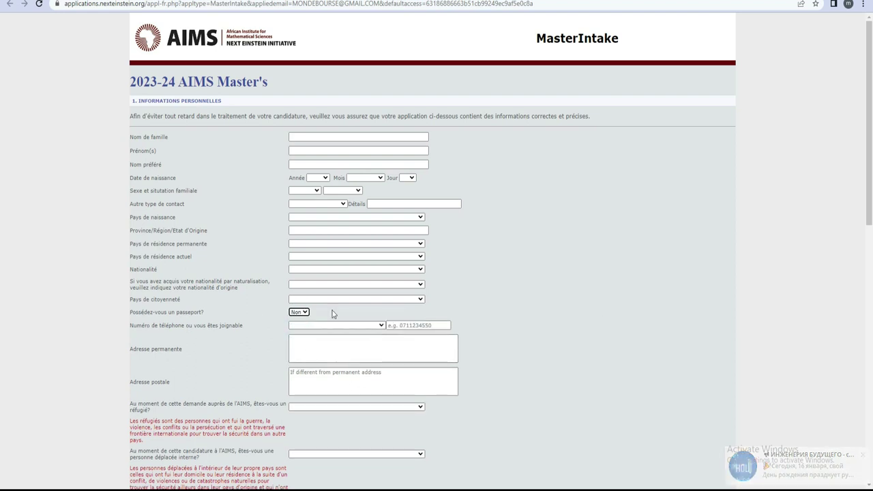
Answer No to the refugee question, then move further down the form.
scroll(456, 292, "down", 3)
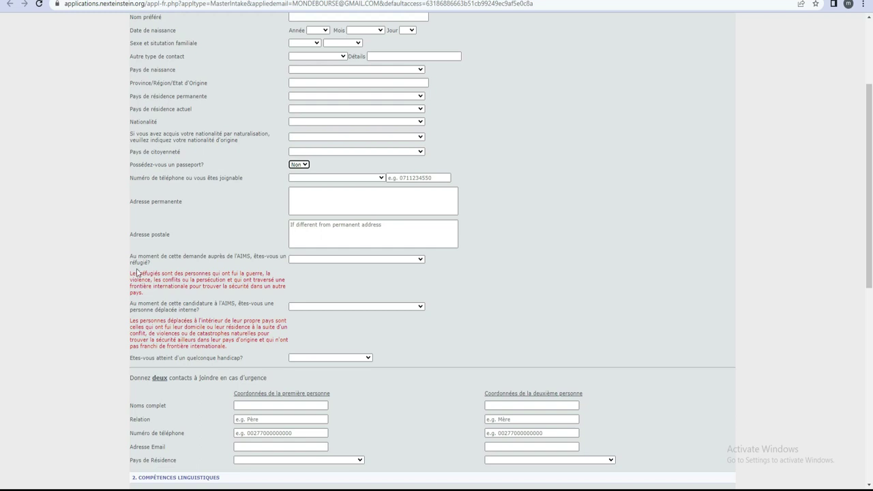
left_click(396, 258)
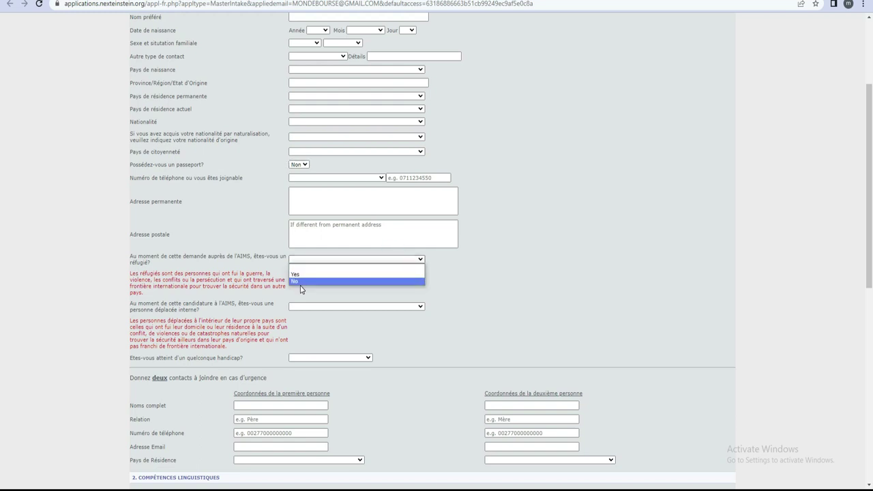
left_click(295, 282)
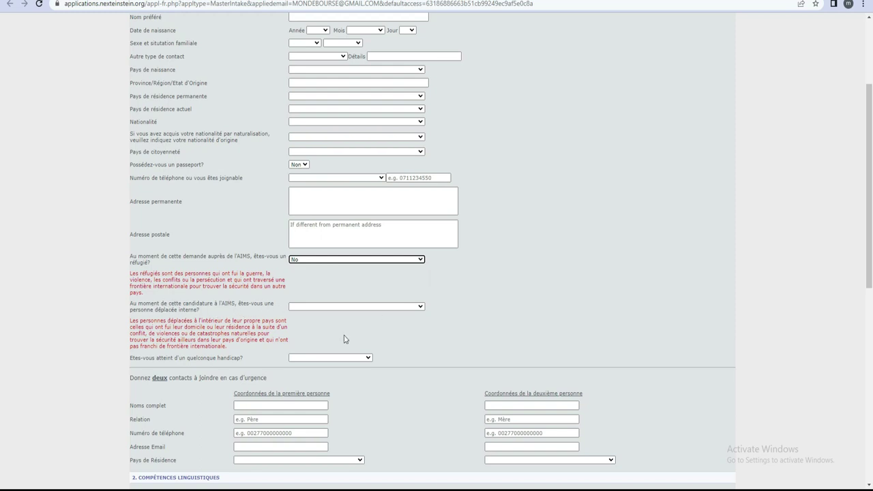
scroll(162, 333, "down", 1)
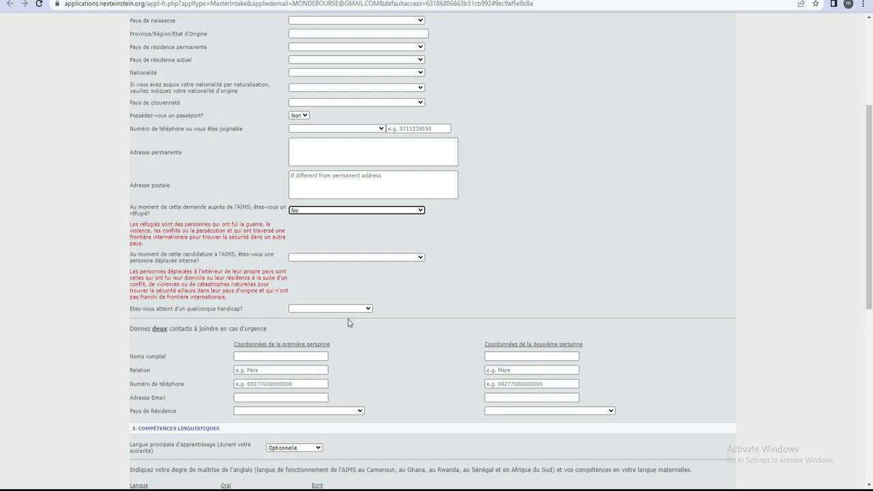
scroll(448, 304, "down", 3)
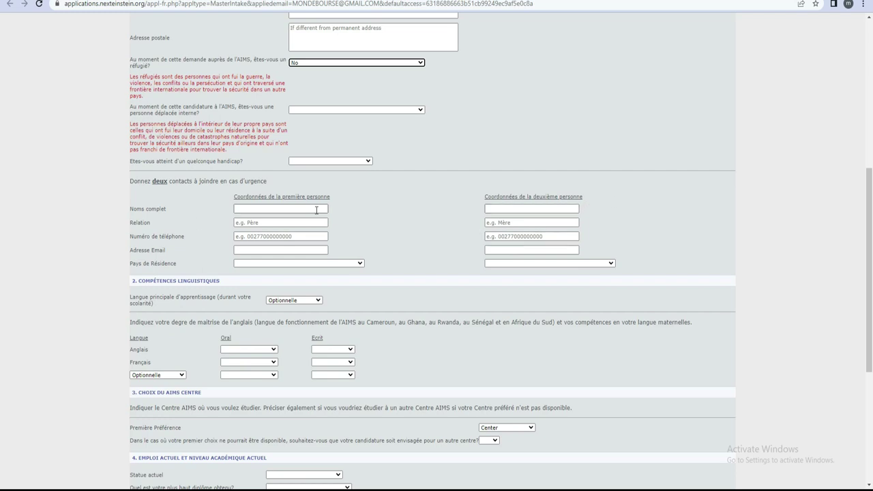
scroll(349, 242, "down", 2)
scroll(349, 243, "down", 1)
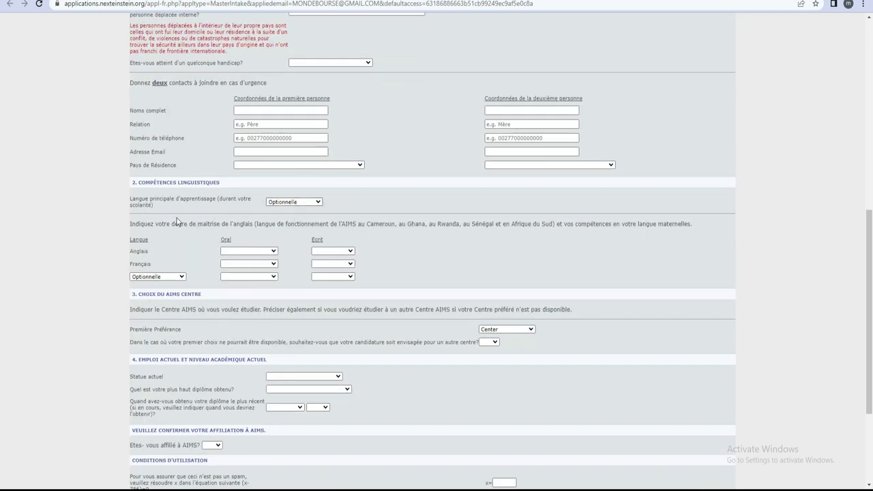
left_click(258, 253)
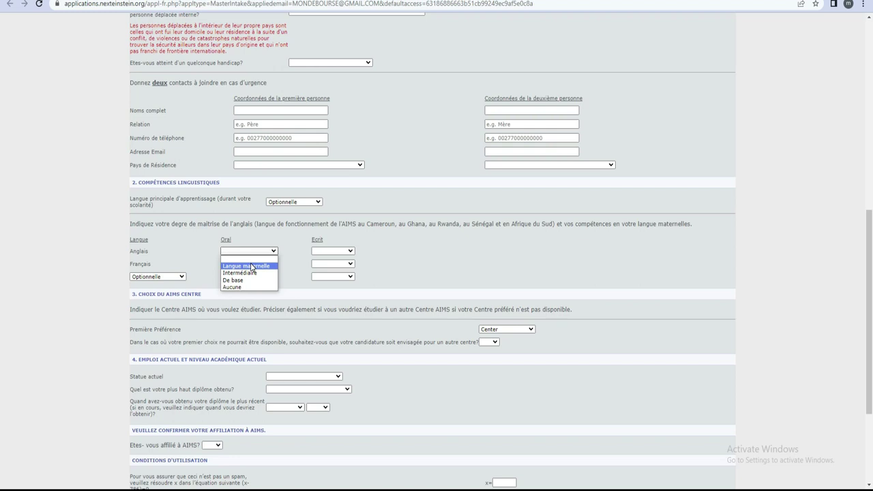
left_click(195, 273)
left_click(269, 269)
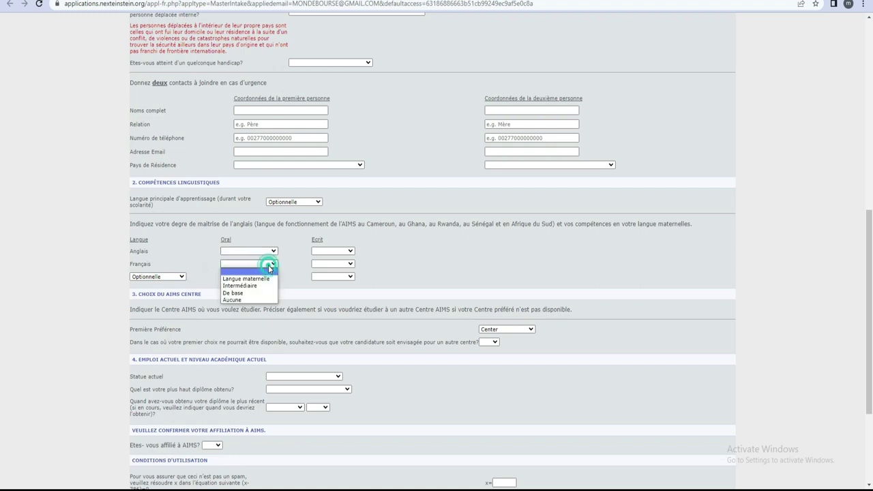
left_click(333, 276)
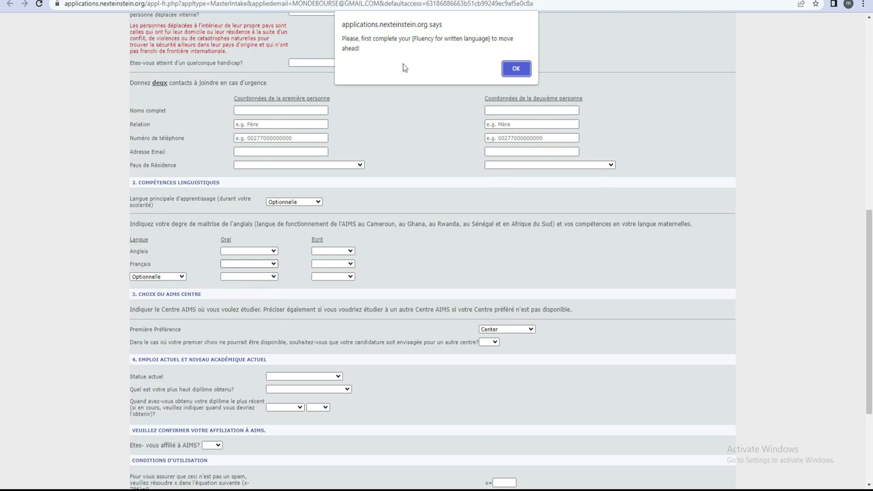
left_click(516, 69)
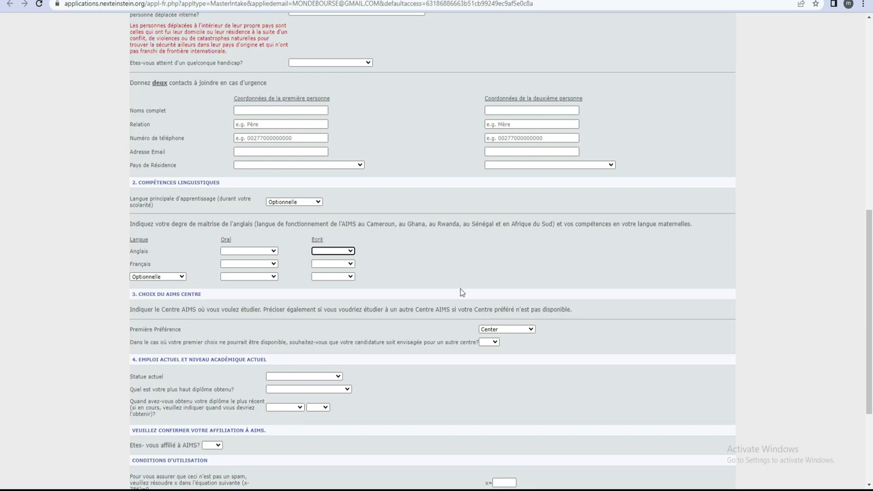
scroll(409, 315, "down", 3)
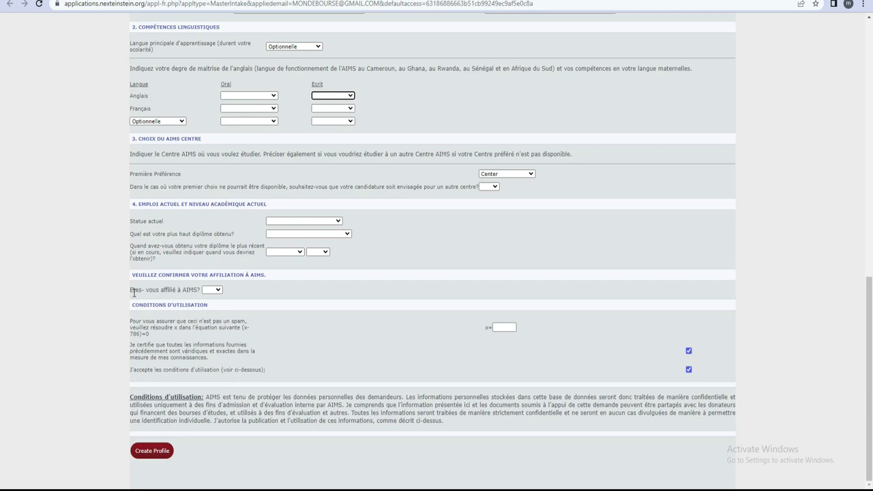
Answer Non to AIMS affiliation and paste 786 into the spam-check x= box.
left_click(214, 291)
left_click(209, 313)
double_click(132, 333)
right_click(135, 333)
left_click(146, 345)
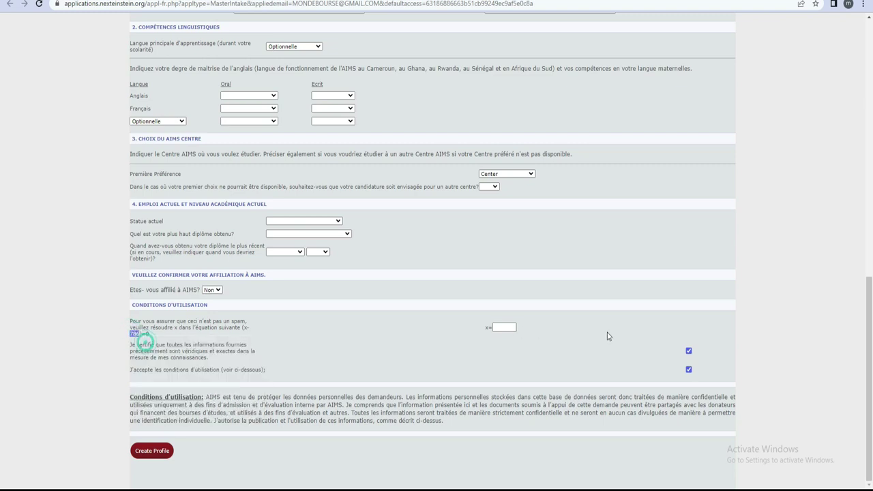
right_click(504, 327)
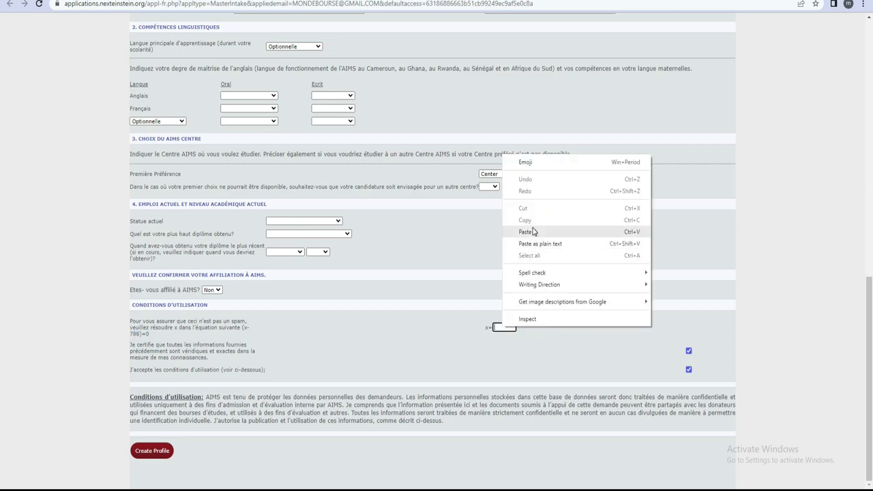
left_click(527, 232)
left_click(551, 328)
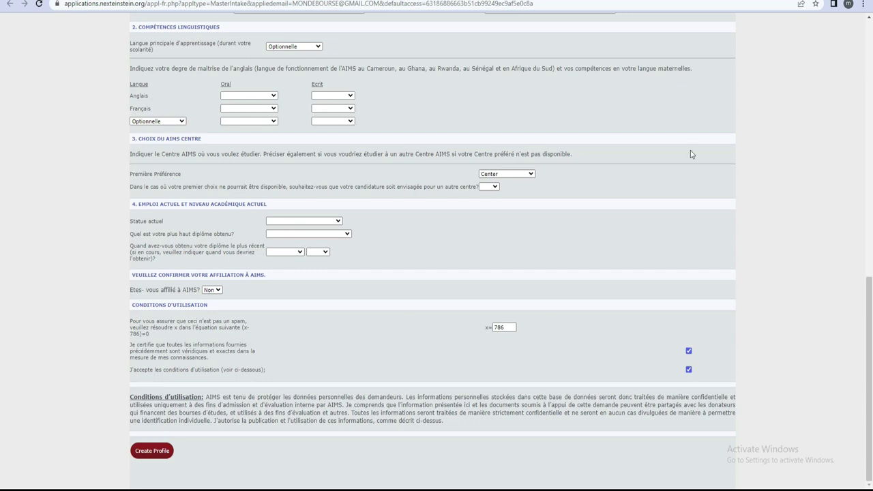
Submit the form with Create Profile and check the result back at section 1.
scroll(421, 158, "up", 2)
scroll(421, 158, "up", 6)
scroll(429, 150, "down", 8)
left_click(160, 454)
scroll(463, 356, "up", 4)
scroll(464, 356, "up", 5)
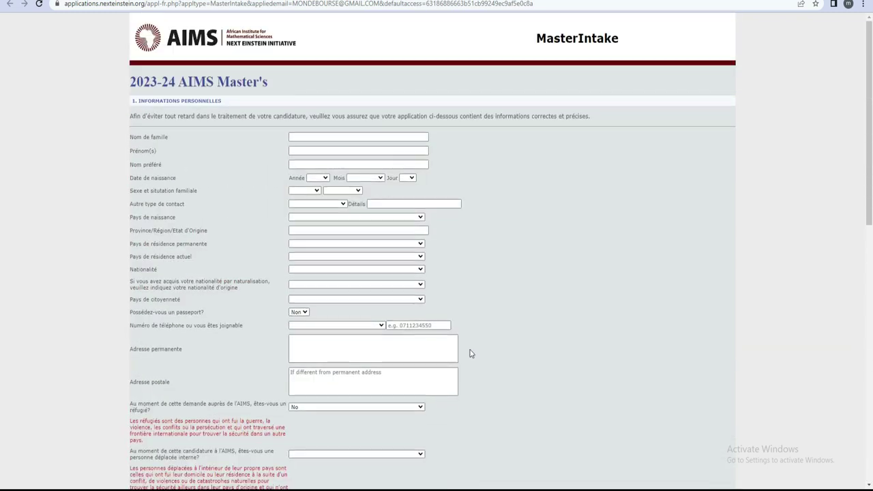
scroll(523, 236, "down", 10)
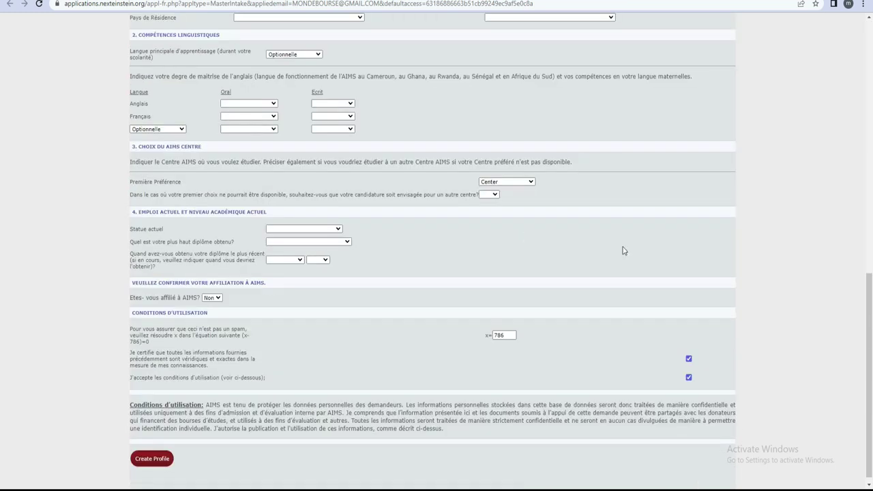
scroll(607, 252, "up", 10)
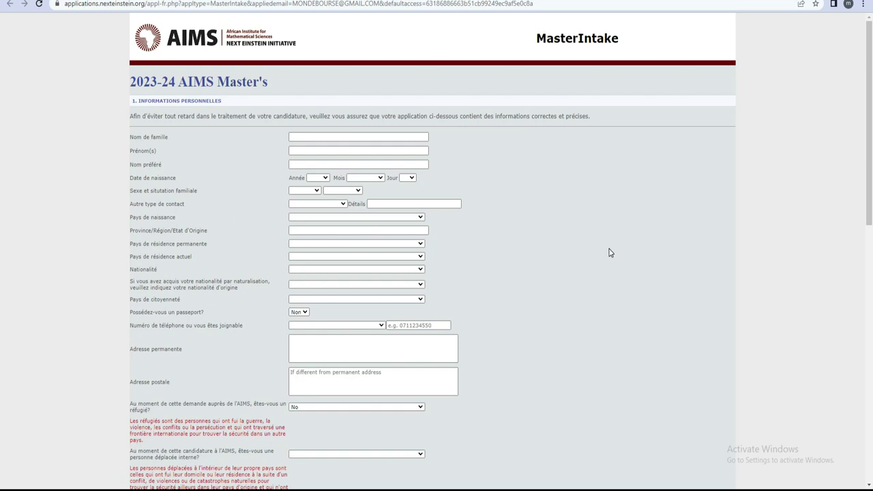